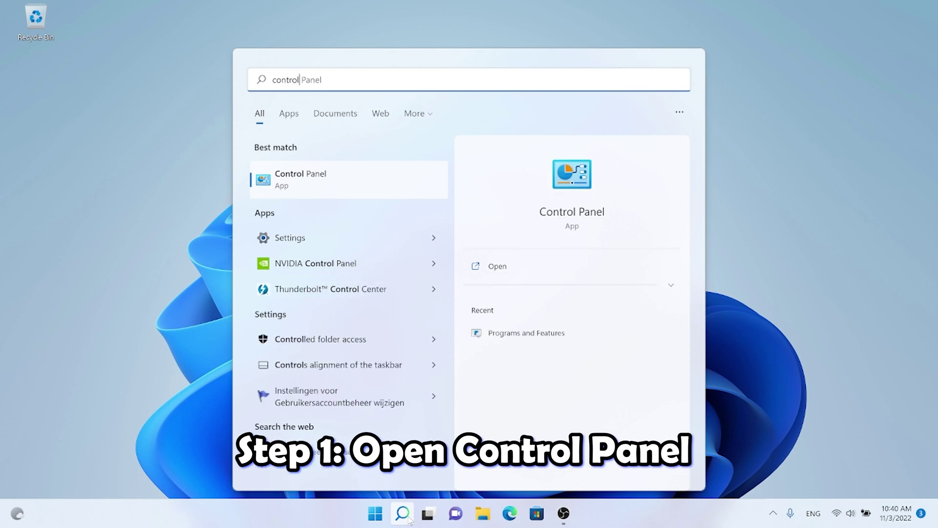
Step: Open the advanced power settings of the High performance plan from Power Options in Control Panel
{"action": "left_click", "coordinate": [359, 186]}
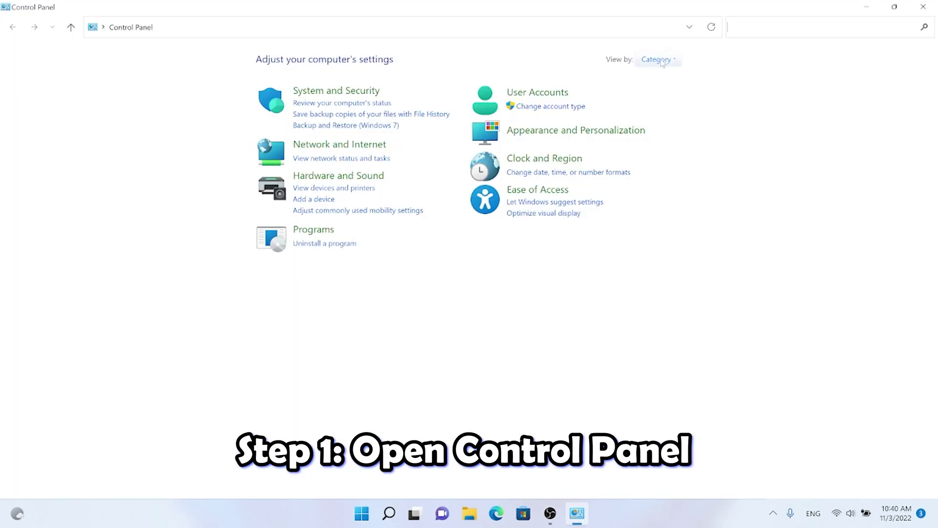
{"action": "left_click", "coordinate": [682, 93]}
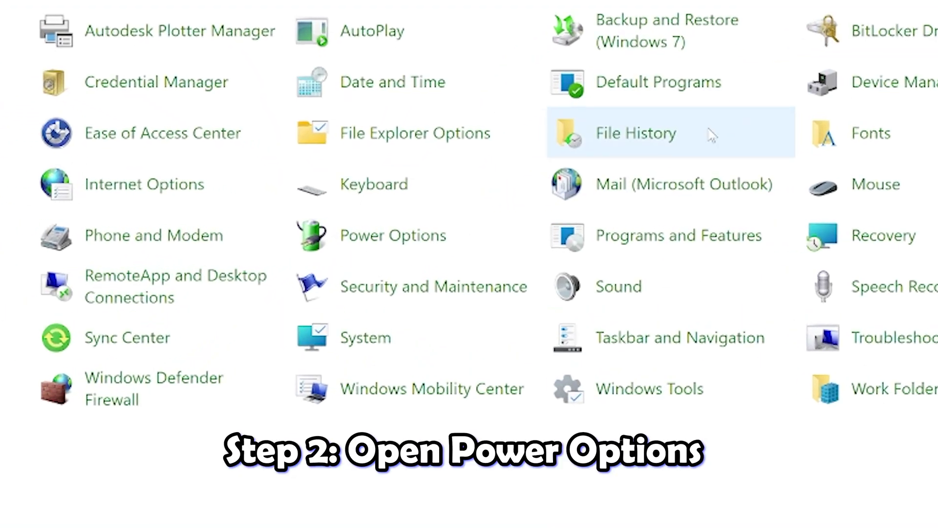
{"action": "left_click", "coordinate": [387, 237]}
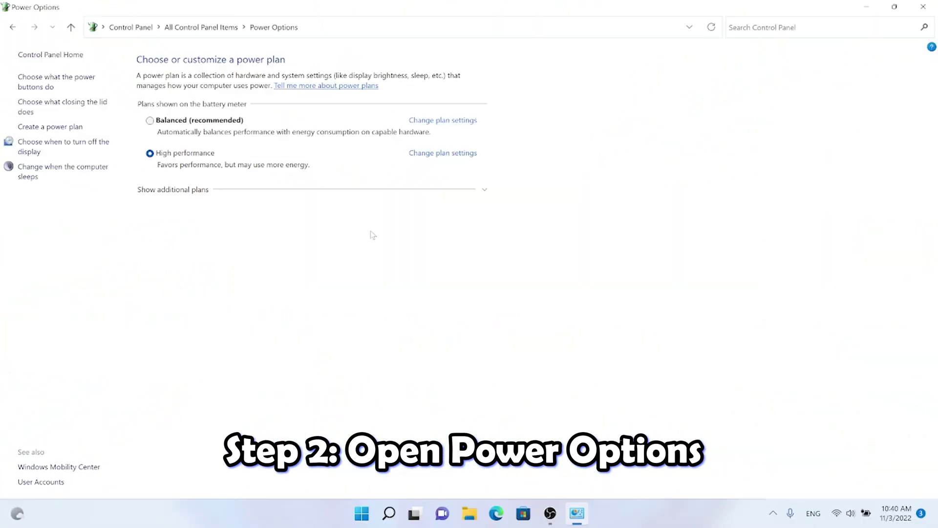
{"action": "left_click", "coordinate": [429, 154]}
{"action": "left_click", "coordinate": [385, 182]}
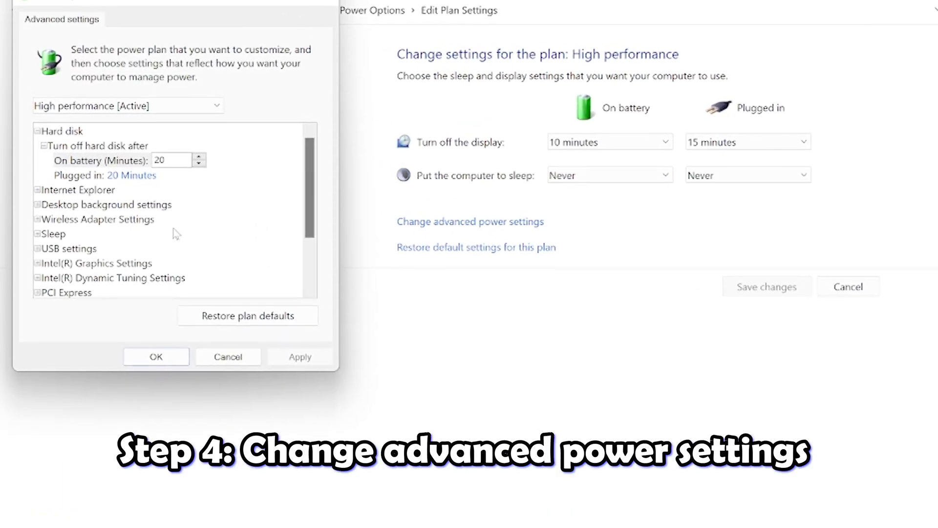
Step: Set the minimum processor state under Processor power management to 100% for both on battery and plugged in
{"action": "scroll", "coordinate": [196, 205], "scroll_direction": "down", "scroll_amount": 2}
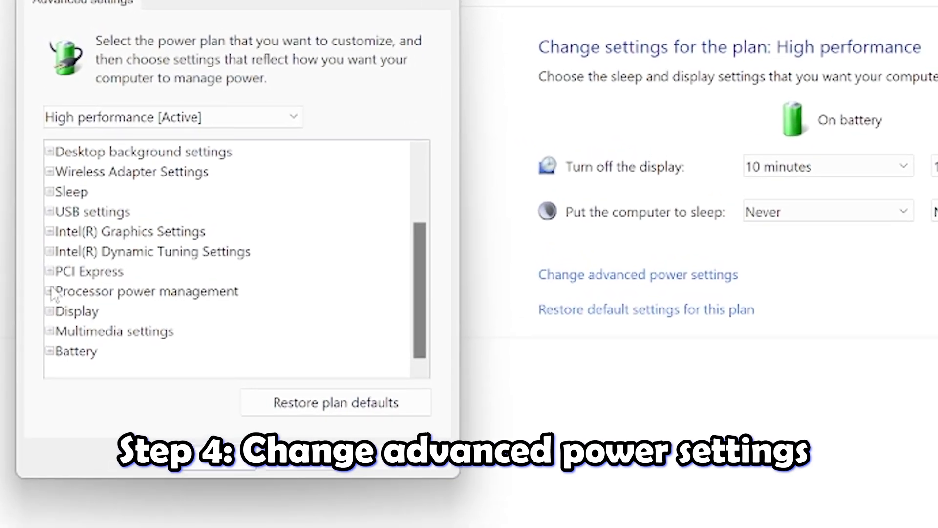
{"action": "left_click", "coordinate": [50, 292]}
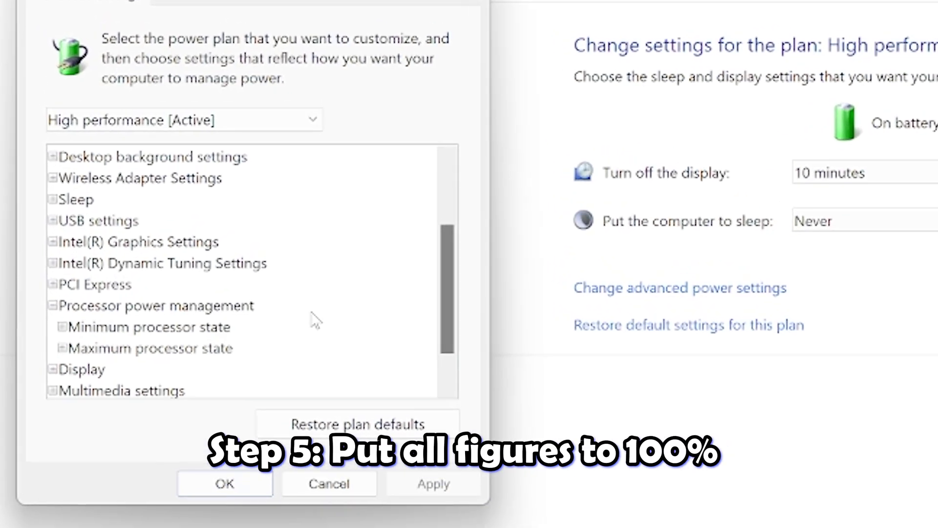
{"action": "double_click", "coordinate": [304, 312]}
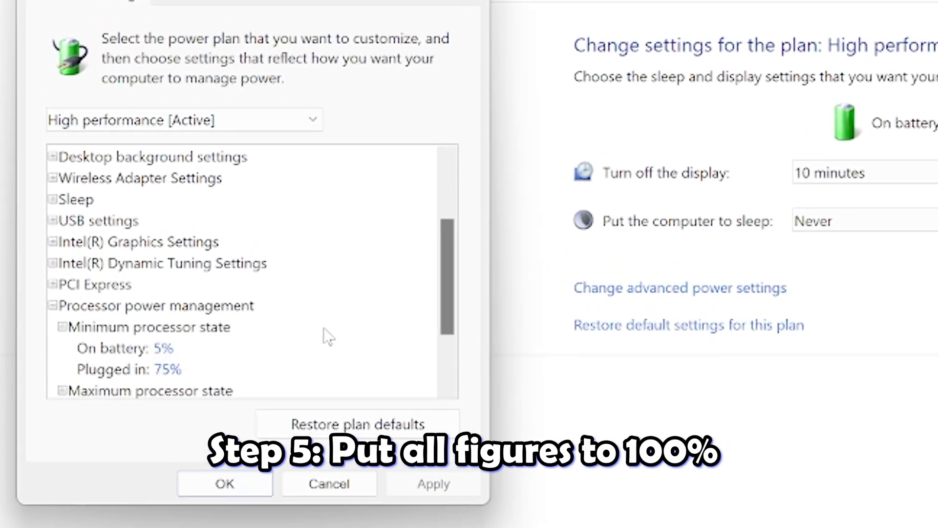
{"action": "left_click", "coordinate": [170, 350]}
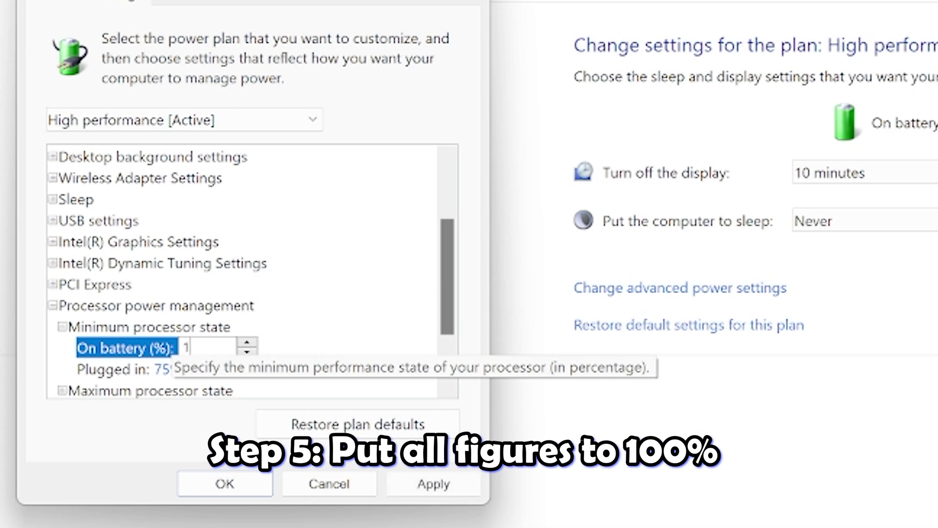
{"action": "type", "text": "100"}
{"action": "left_click", "coordinate": [187, 362]}
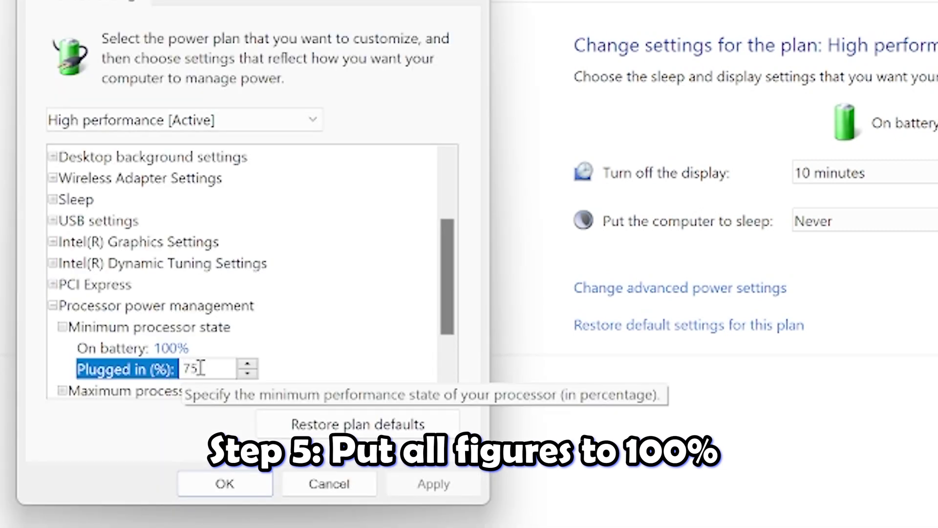
{"action": "left_click", "coordinate": [149, 327]}
Step: Set the maximum processor state to 100% for both on battery and plugged in, and confirm the power settings
{"action": "scroll", "coordinate": [174, 327], "scroll_direction": "down", "scroll_amount": 2}
{"action": "double_click", "coordinate": [151, 306]}
{"action": "left_click", "coordinate": [175, 327]}
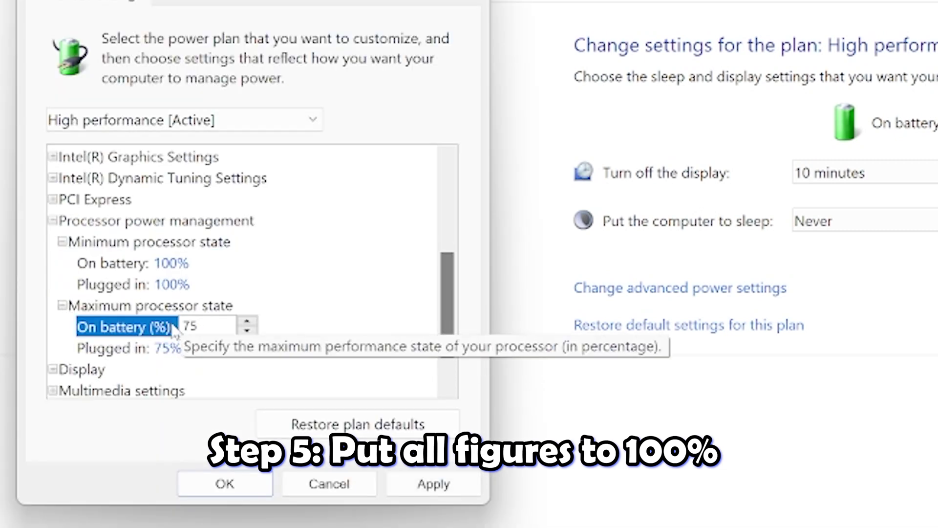
{"action": "type", "text": "100"}
{"action": "left_click", "coordinate": [168, 348]}
{"action": "type", "text": "100"}
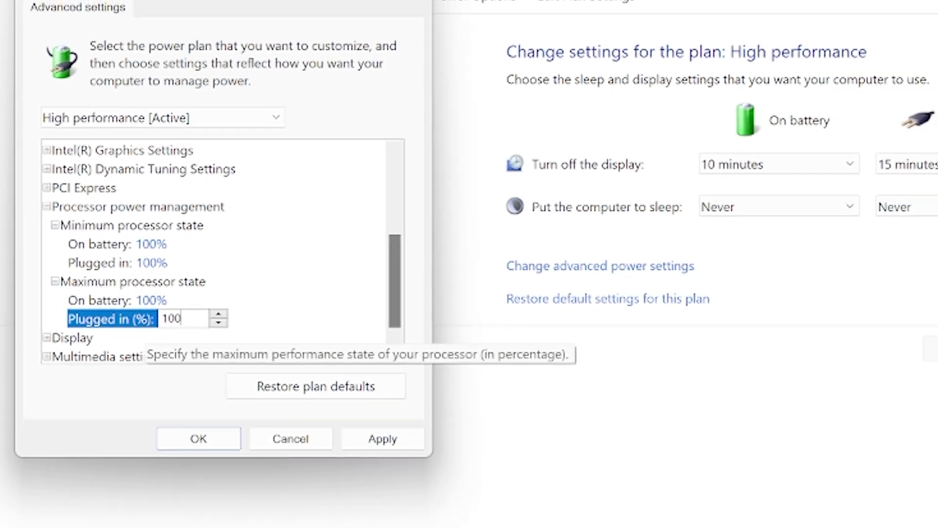
{"action": "key", "text": "Return"}
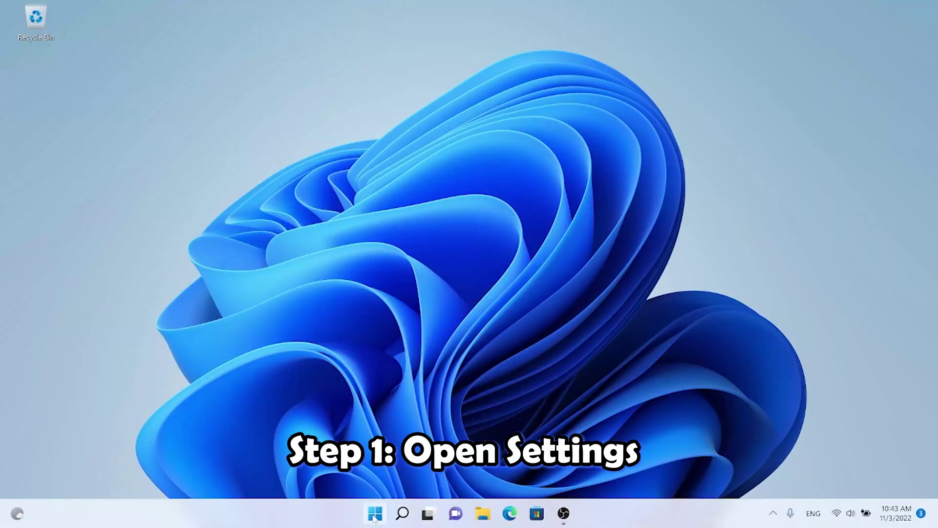
Step: Open the Windows Settings, search for "advanced system" and open View advanced system settings
{"action": "key", "text": "super"}
{"action": "left_click", "coordinate": [440, 208]}
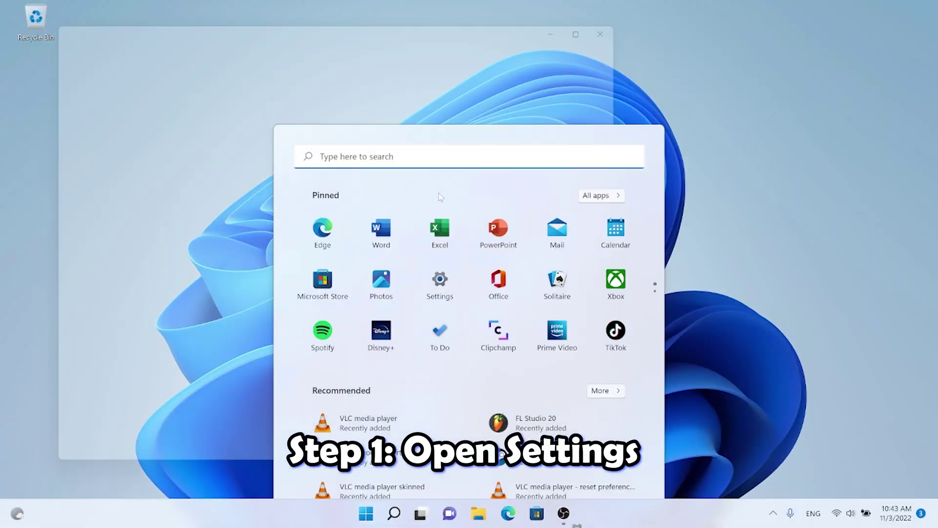
{"action": "type", "text": "advanced"}
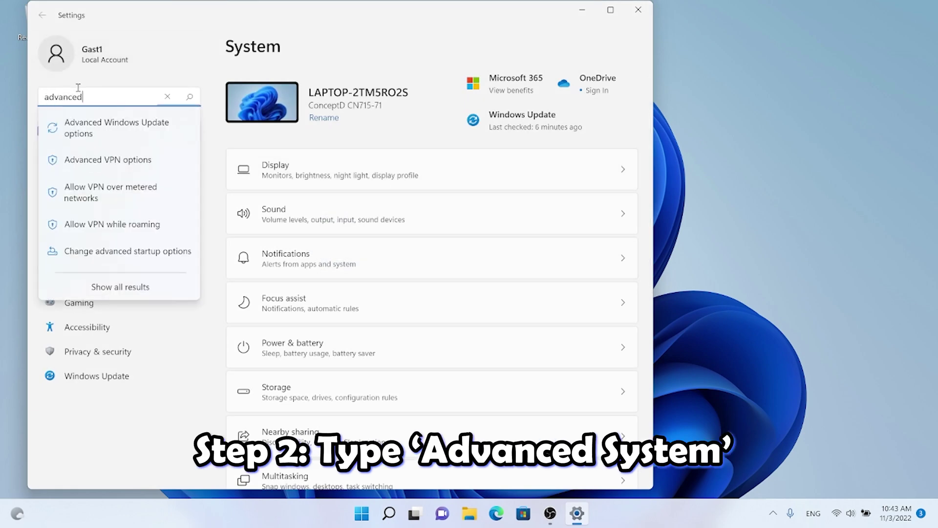
{"action": "type", "text": " system"}
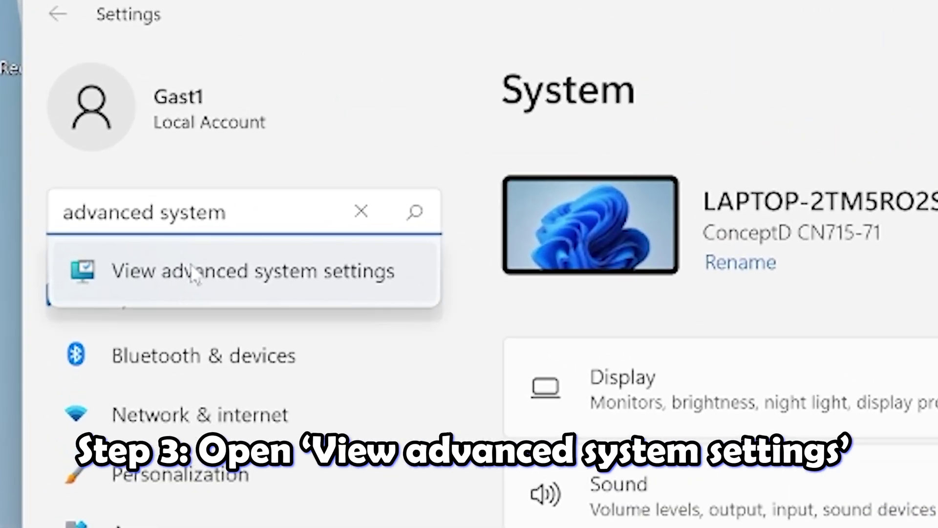
{"action": "left_click", "coordinate": [192, 274]}
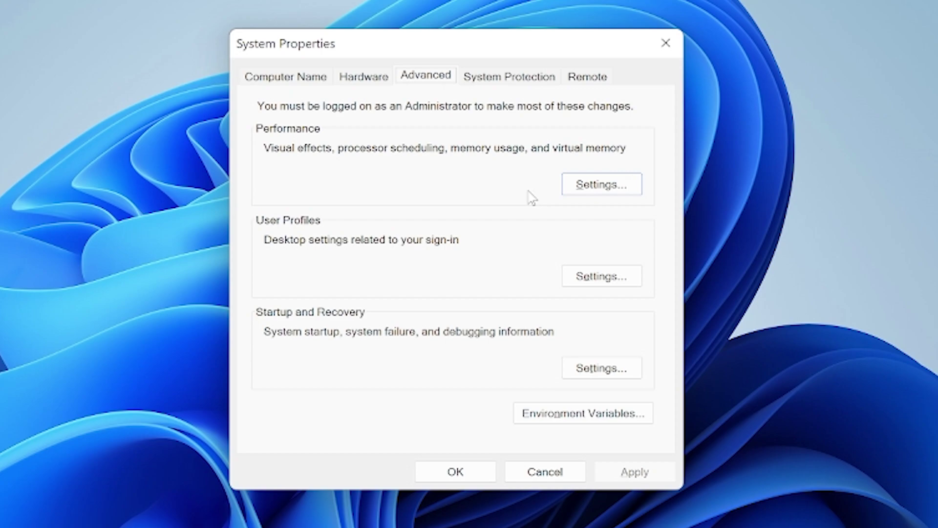
Step: In the virtual memory performance settings, give drive C: a custom paging file of 4972 MB initial and 34816 MB maximum size, and confirm
{"action": "left_click", "coordinate": [601, 184]}
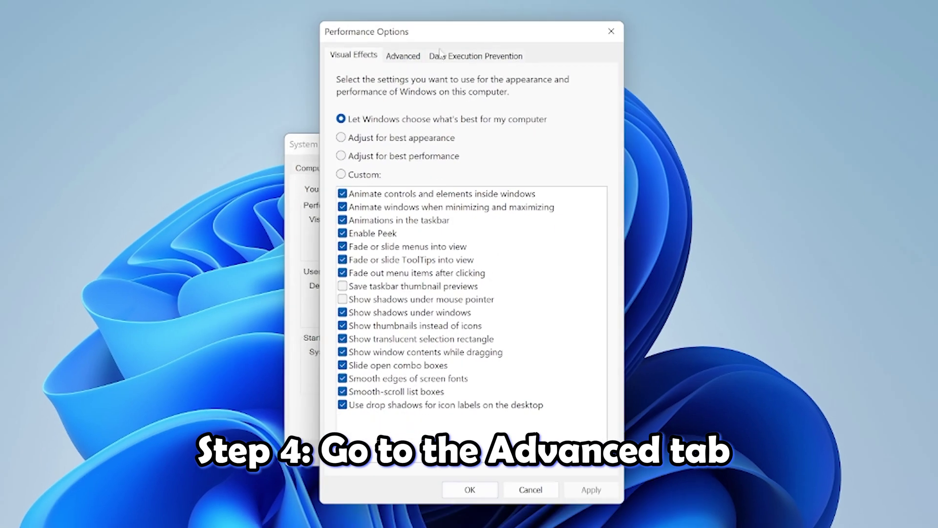
{"action": "left_click", "coordinate": [404, 56]}
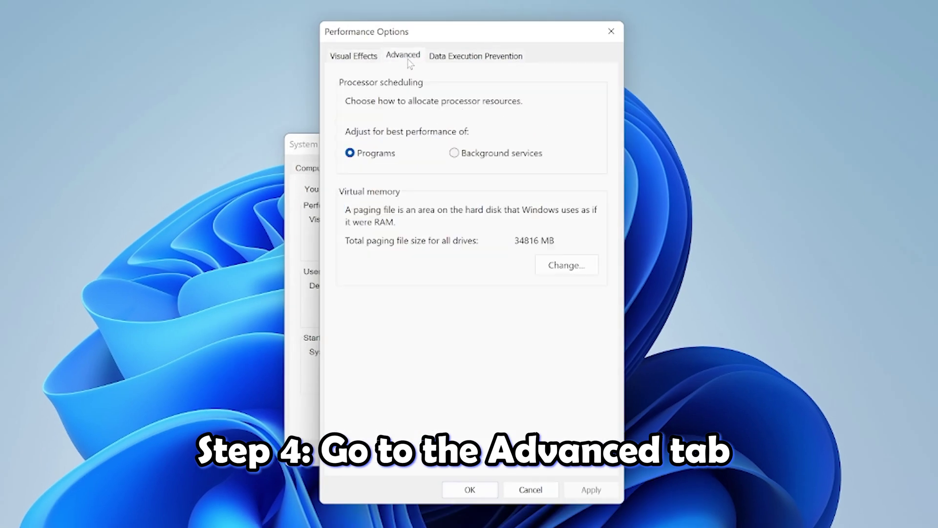
{"action": "left_click", "coordinate": [562, 265]}
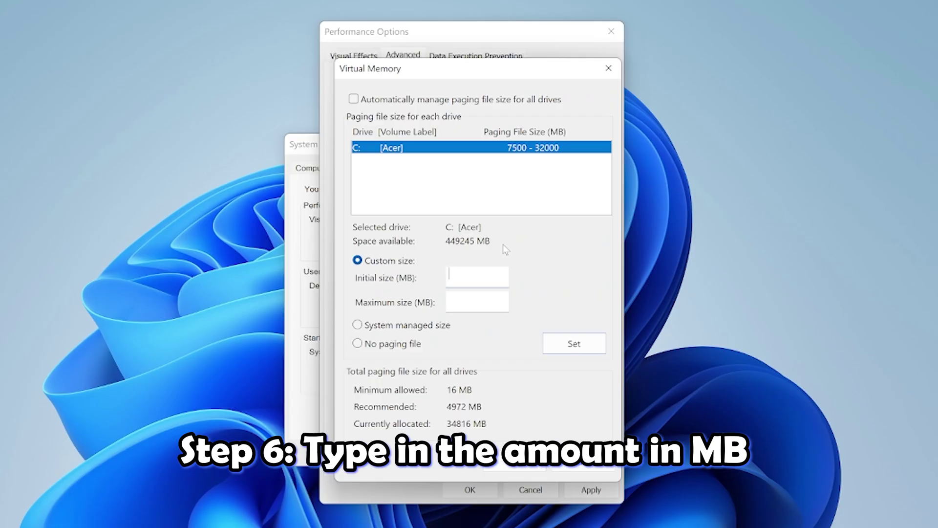
{"action": "type", "text": "4972"}
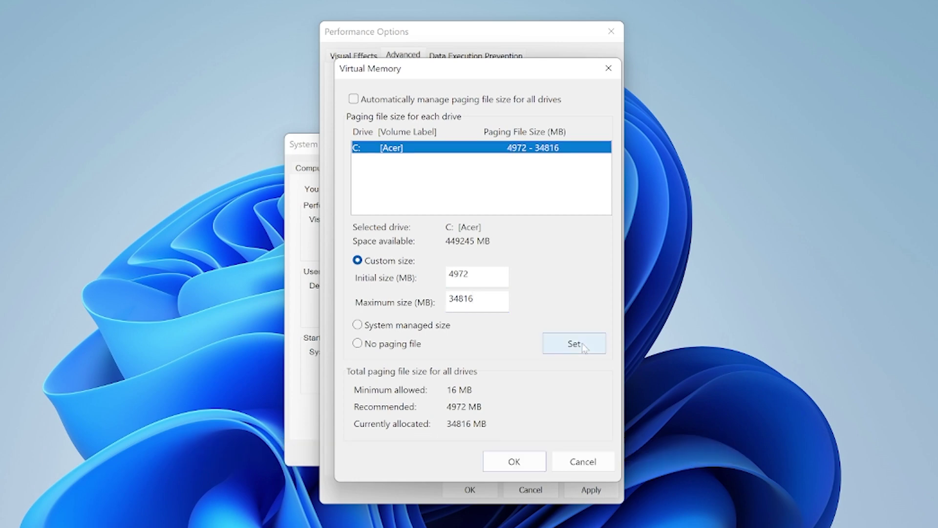
{"action": "left_click", "coordinate": [535, 464]}
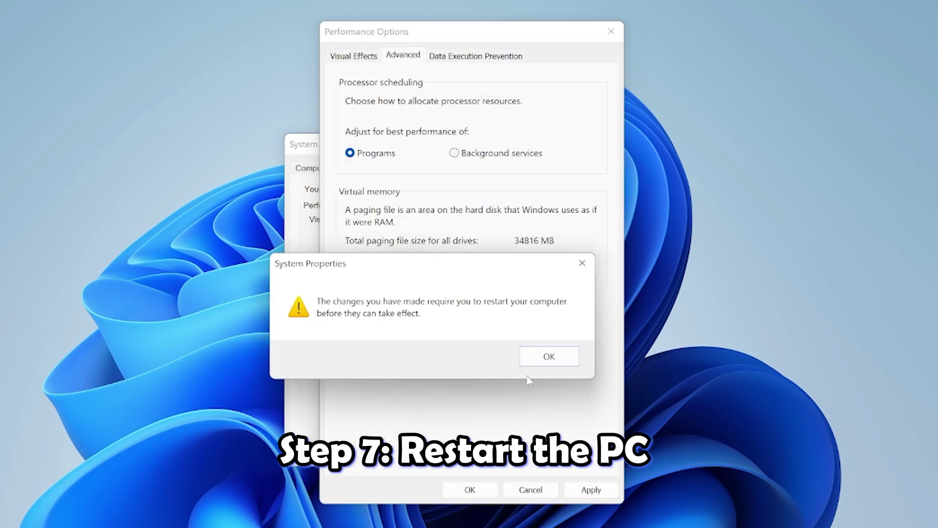
{"action": "left_click", "coordinate": [543, 356]}
{"action": "left_click", "coordinate": [470, 490]}
{"action": "left_click", "coordinate": [466, 489]}
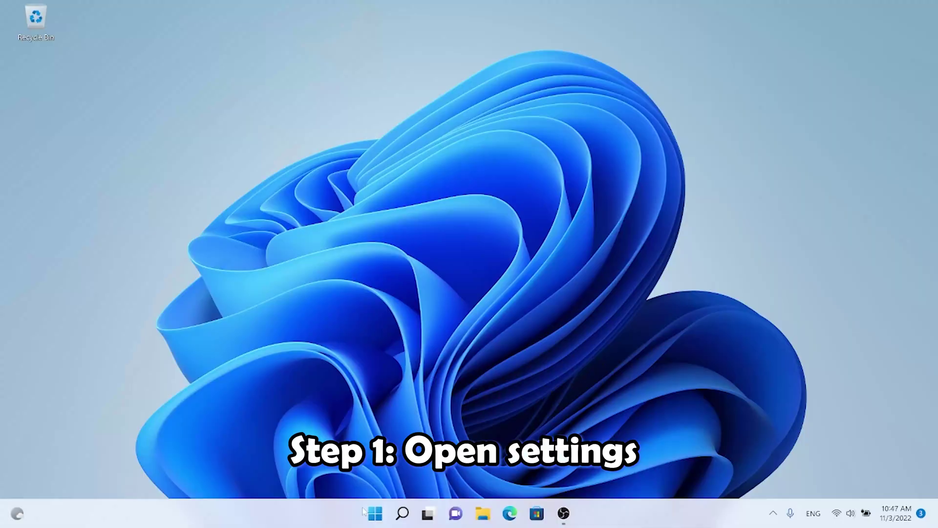
Step: Open the Windows Settings maximized and go to the Temporary files in the storage usage of drive C:
{"action": "left_click", "coordinate": [375, 513]}
{"action": "left_click", "coordinate": [434, 210]}
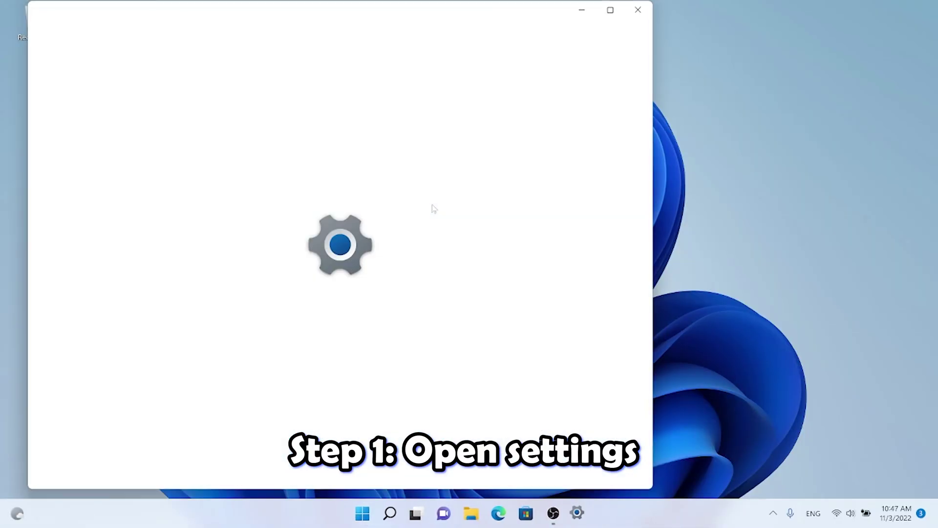
{"action": "left_click", "coordinate": [610, 11]}
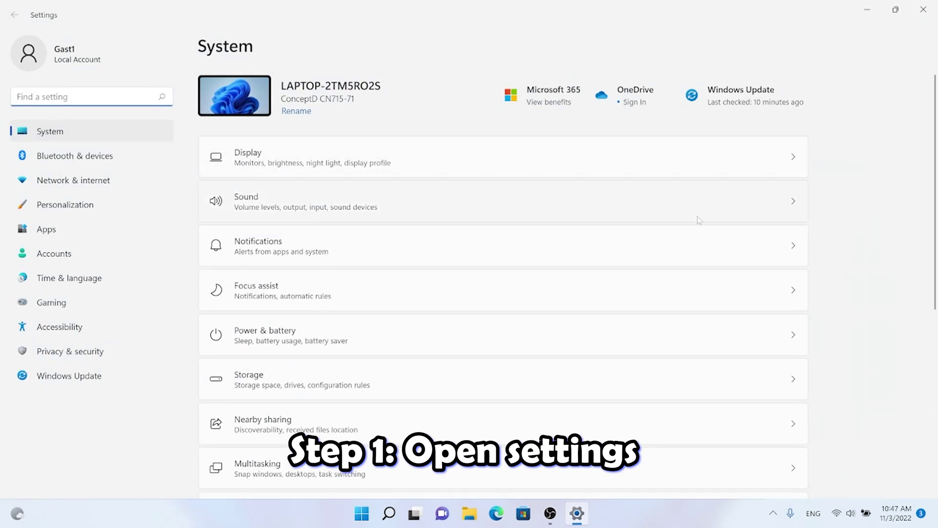
{"action": "left_click", "coordinate": [484, 370]}
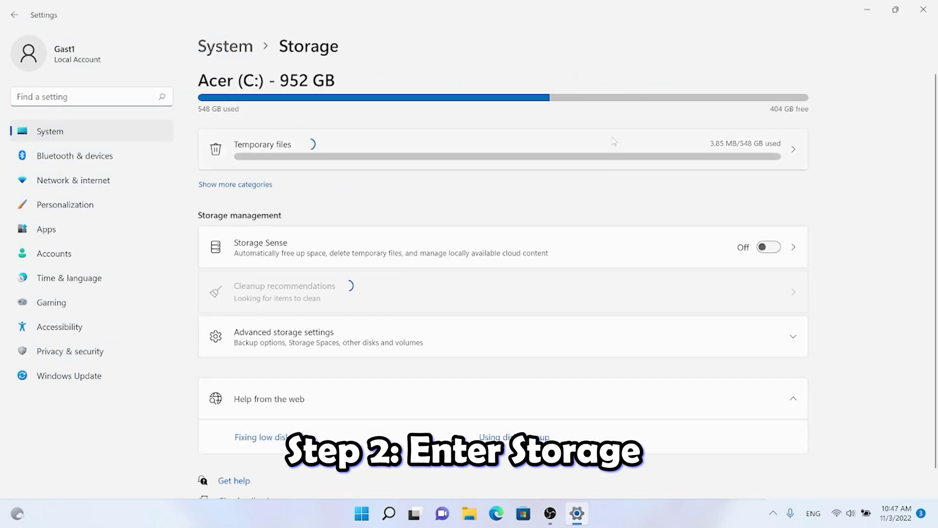
{"action": "left_click", "coordinate": [262, 320]}
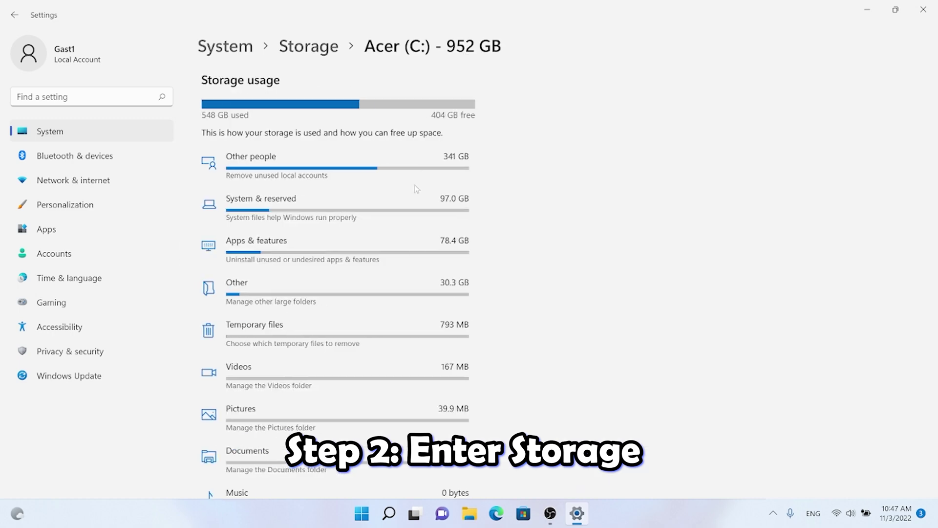
{"action": "scroll", "coordinate": [391, 307], "scroll_direction": "down", "scroll_amount": 6}
{"action": "scroll", "coordinate": [396, 342], "scroll_direction": "up", "scroll_amount": 6}
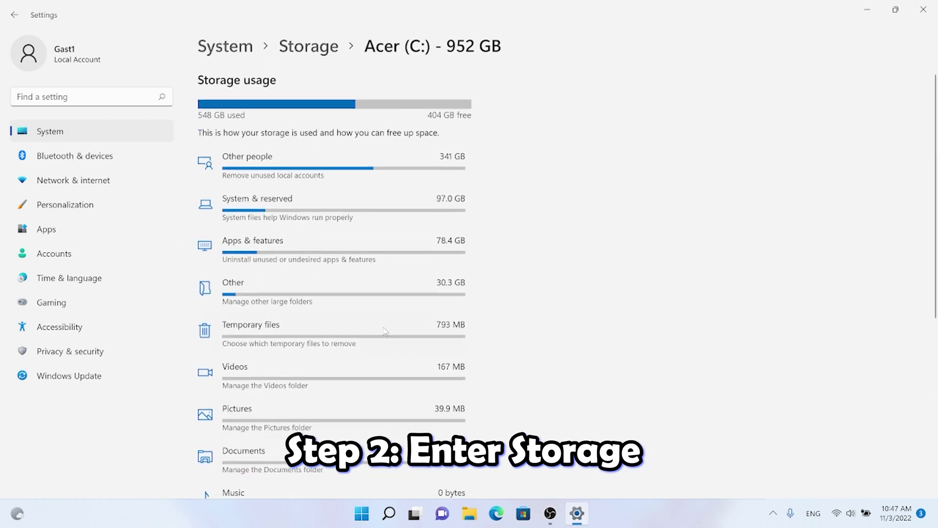
{"action": "left_click", "coordinate": [384, 332]}
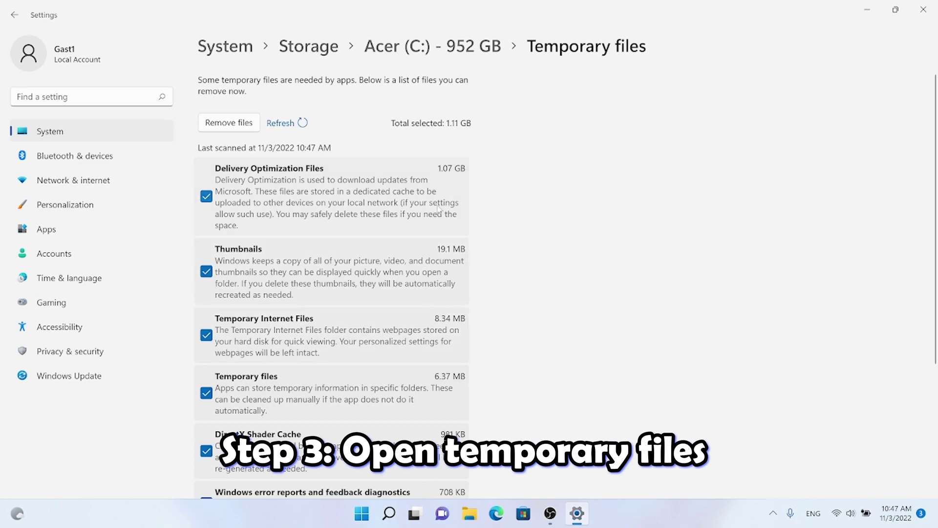
Step: Review the preselected temporary file categories, remove them permanently, and turn on Storage Sense
{"action": "scroll", "coordinate": [439, 210], "scroll_direction": "down", "scroll_amount": 4}
{"action": "scroll", "coordinate": [439, 244], "scroll_direction": "up", "scroll_amount": 4}
{"action": "scroll", "coordinate": [439, 263], "scroll_direction": "down", "scroll_amount": 4}
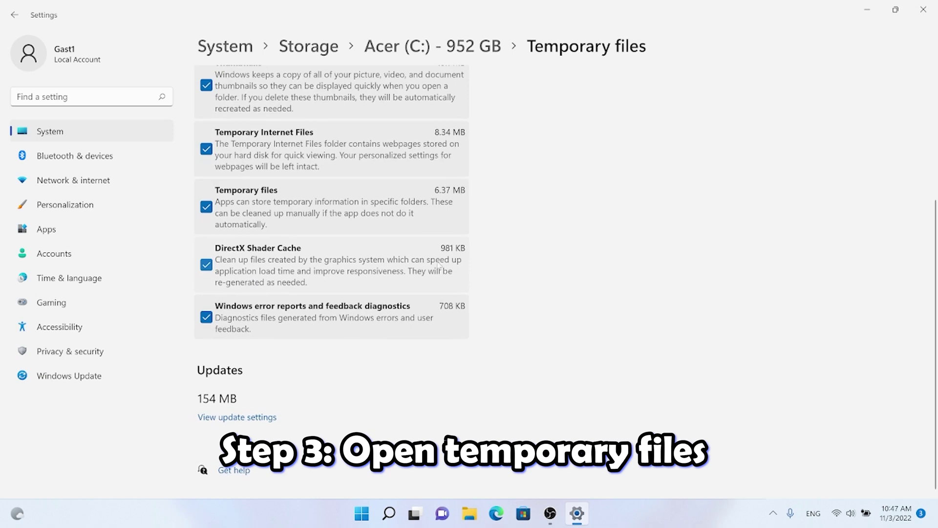
{"action": "scroll", "coordinate": [286, 157], "scroll_direction": "up", "scroll_amount": 4}
{"action": "left_click", "coordinate": [229, 125]}
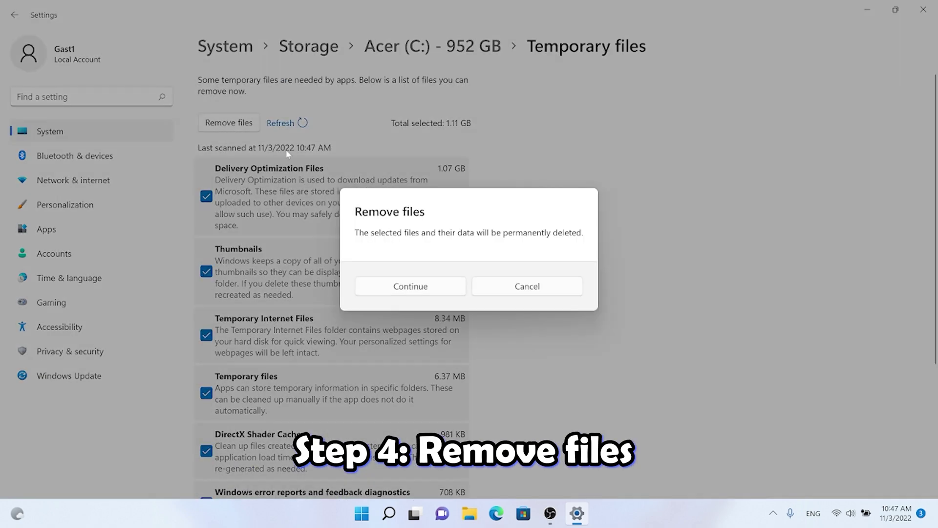
{"action": "left_click", "coordinate": [455, 281]}
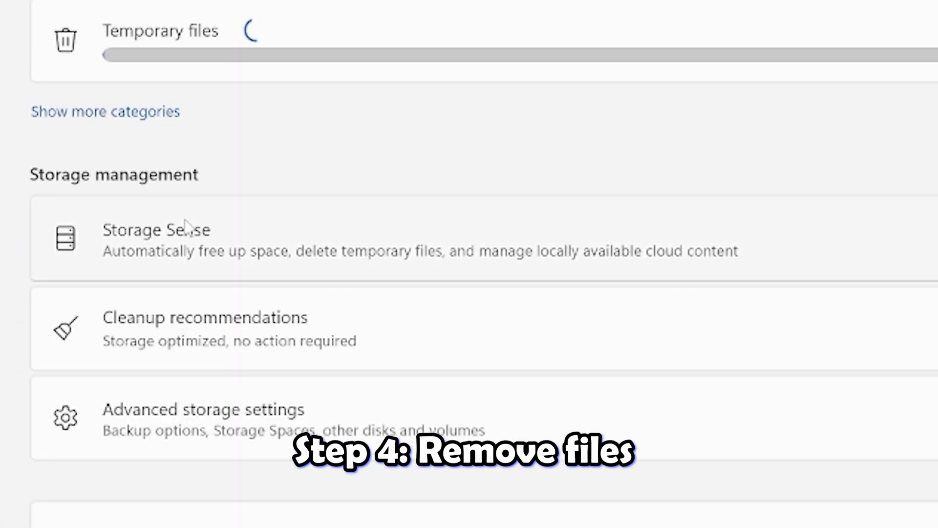
{"action": "left_click", "coordinate": [715, 232]}
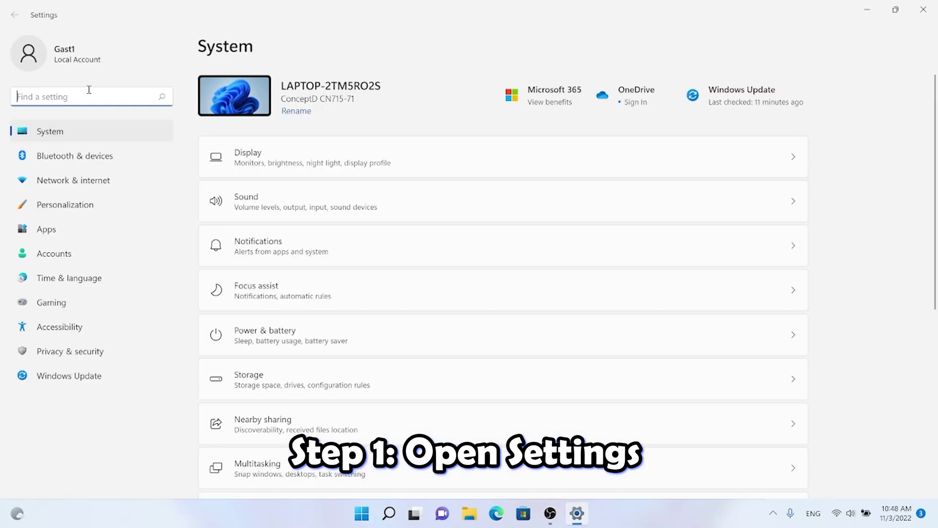
Step: Search Settings for "performance", open the appearance and performance options of Windows, and apply Adjust for best performance
{"action": "type", "text": "rmanc"}
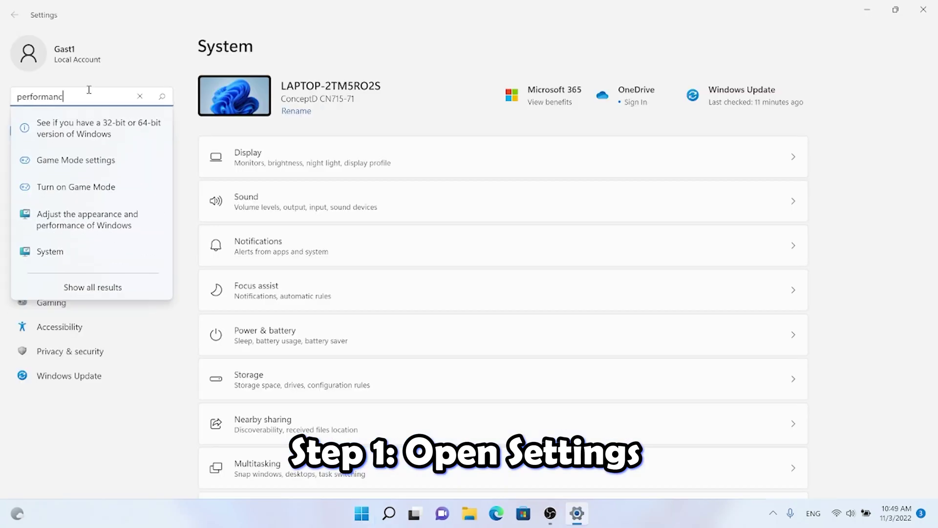
{"action": "type", "text": "e"}
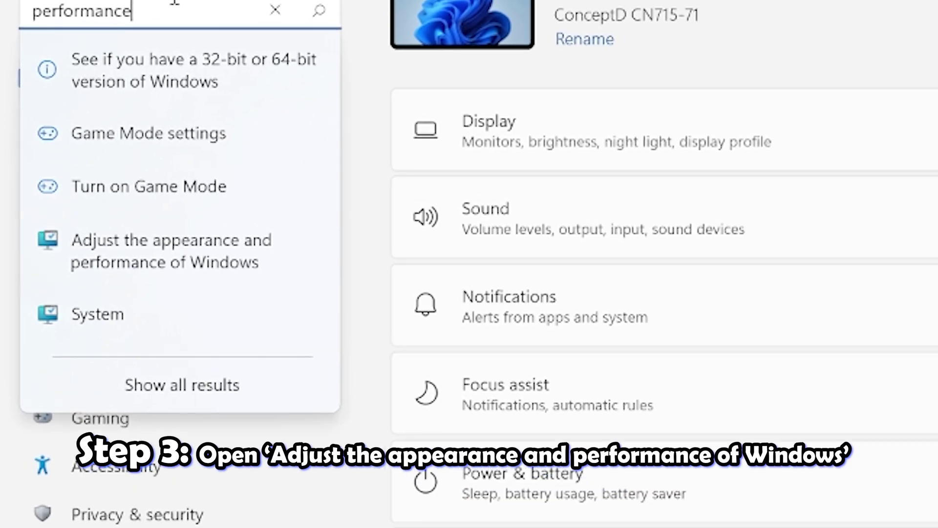
{"action": "left_click", "coordinate": [301, 304]}
{"action": "left_click", "coordinate": [419, 163]}
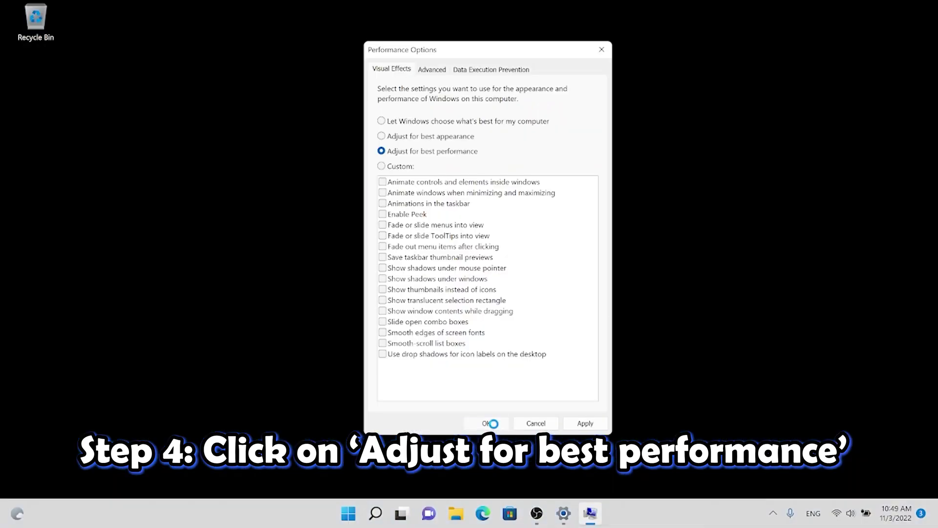
{"action": "left_click", "coordinate": [489, 421]}
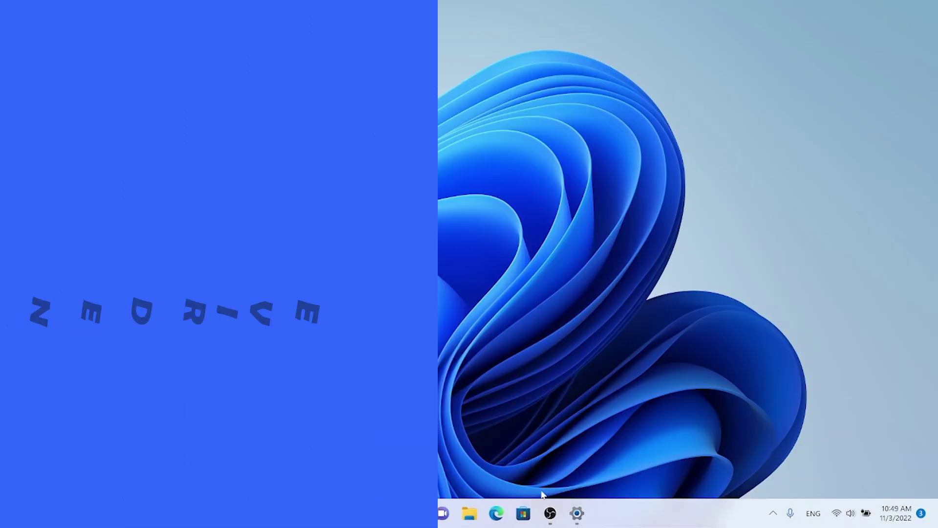